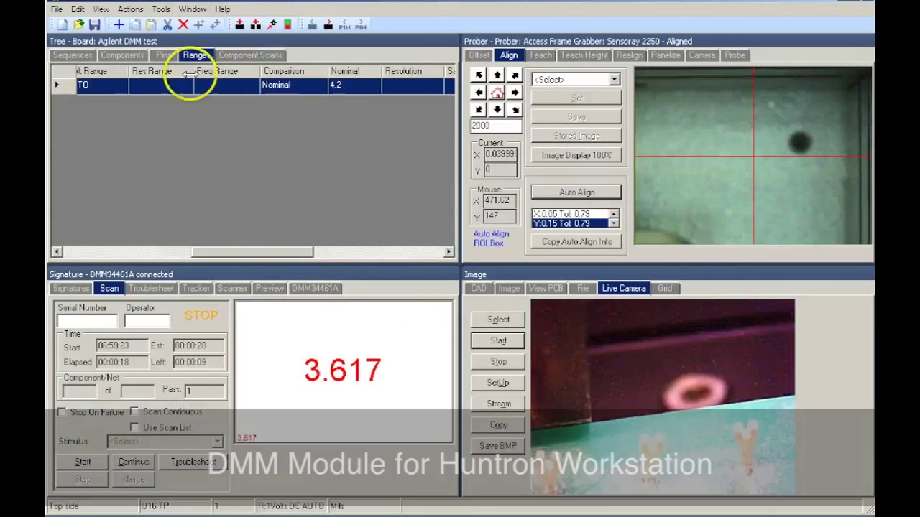
# - Undock the Signature panel and start a scan of board serial 3214
pyautogui.click(72, 57)
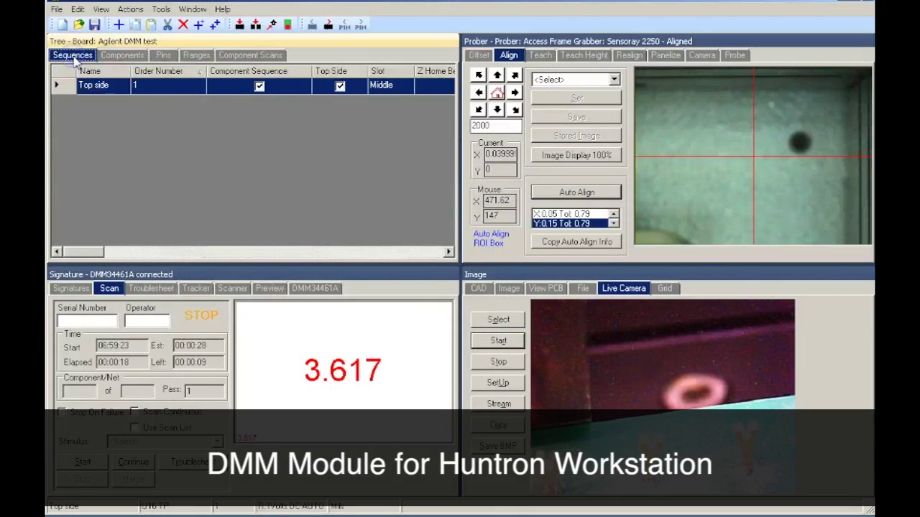
pyautogui.doubleClick(100, 275)
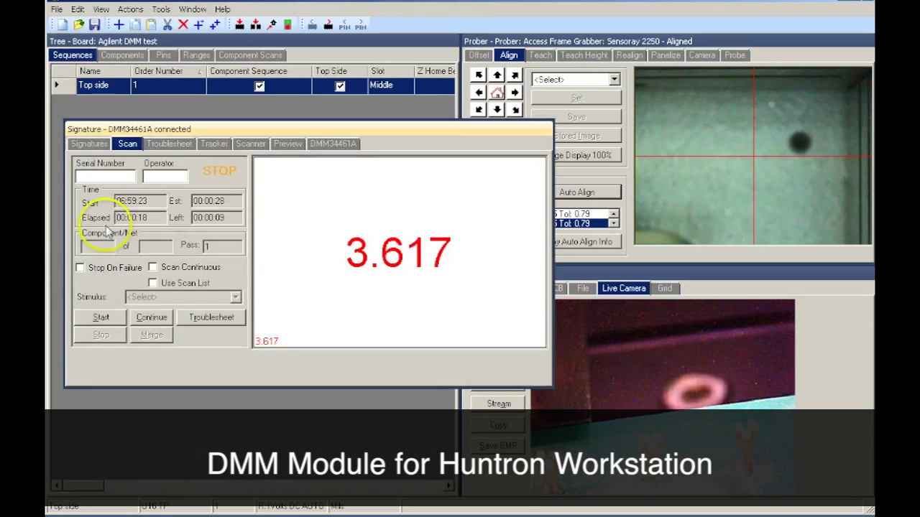
pyautogui.click(105, 176)
pyautogui.write('3214')
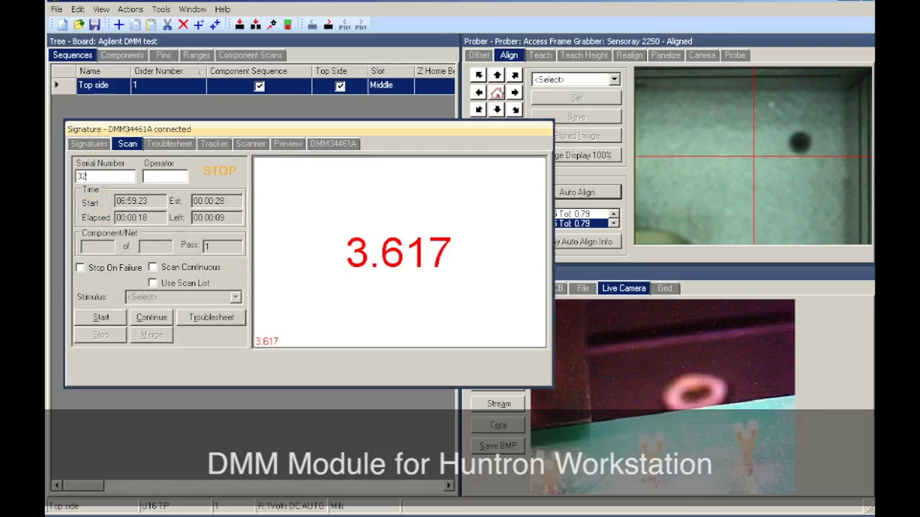
pyautogui.click(112, 264)
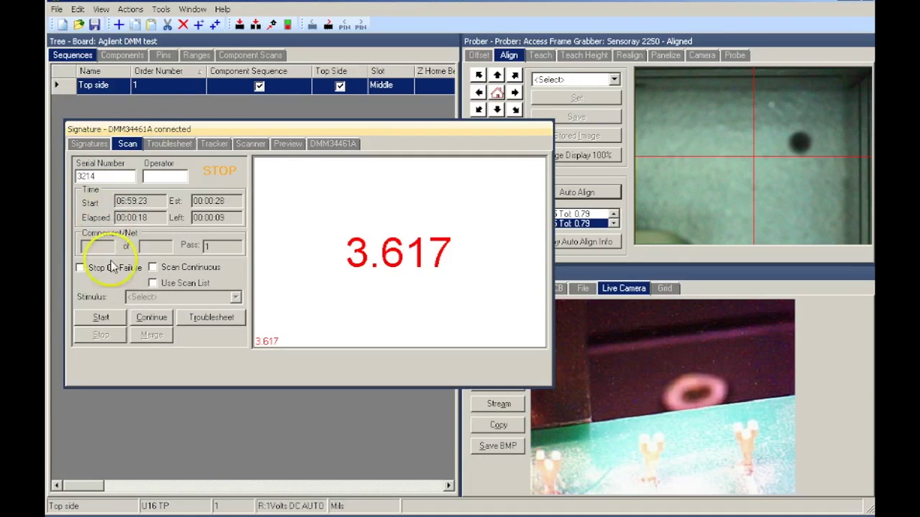
pyautogui.click(101, 318)
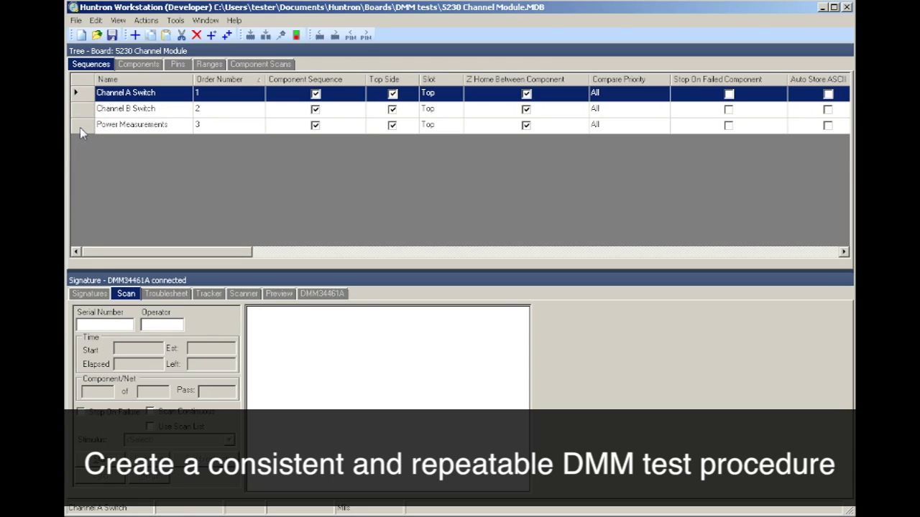
# - Select the Power Measurements sequence and list its components TP1, TP3, TP11 and TP7
pyautogui.click(80, 127)
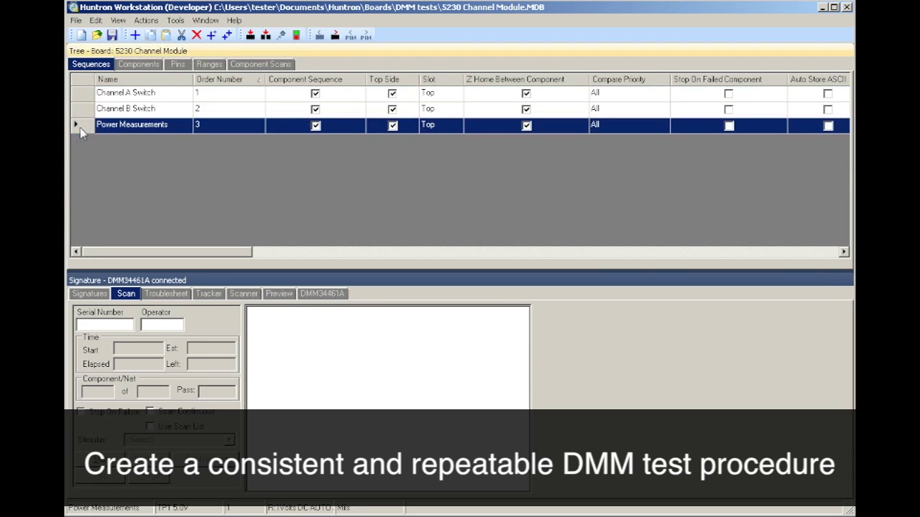
pyautogui.click(136, 65)
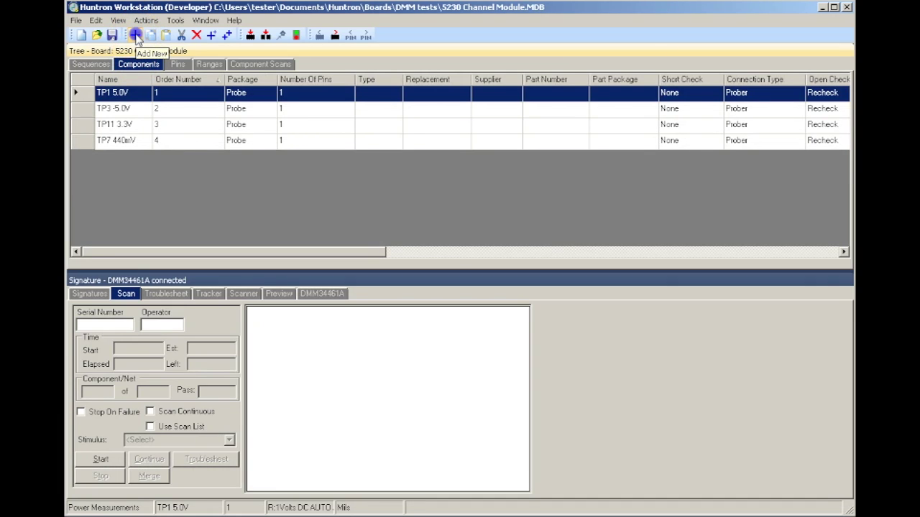
# - Add a 1-pin Probe component named TP9 4.0V as the fifth component
pyautogui.click(135, 35)
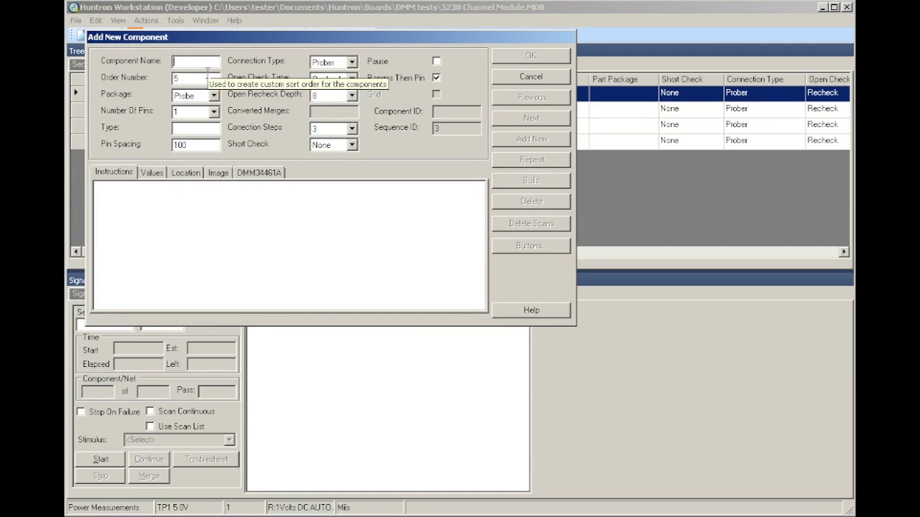
pyautogui.write('TP9 4.0V')
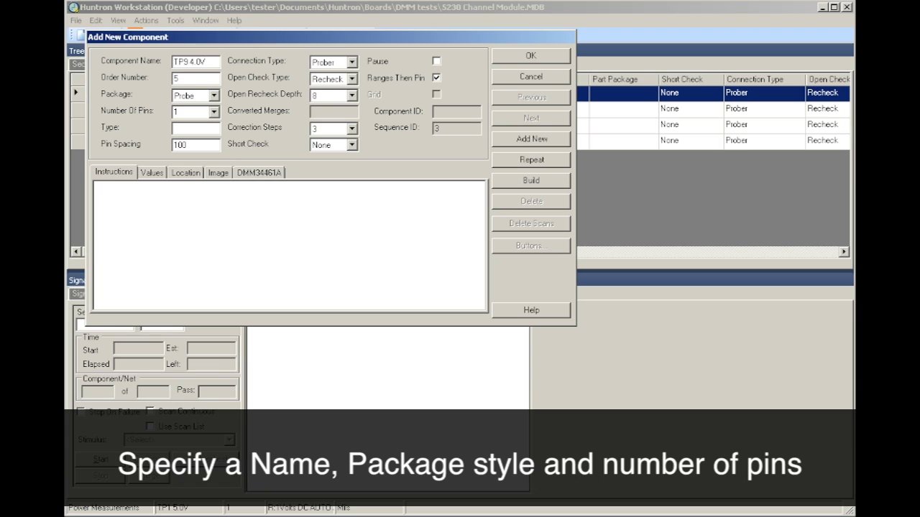
pyautogui.click(213, 96)
pyautogui.click(185, 145)
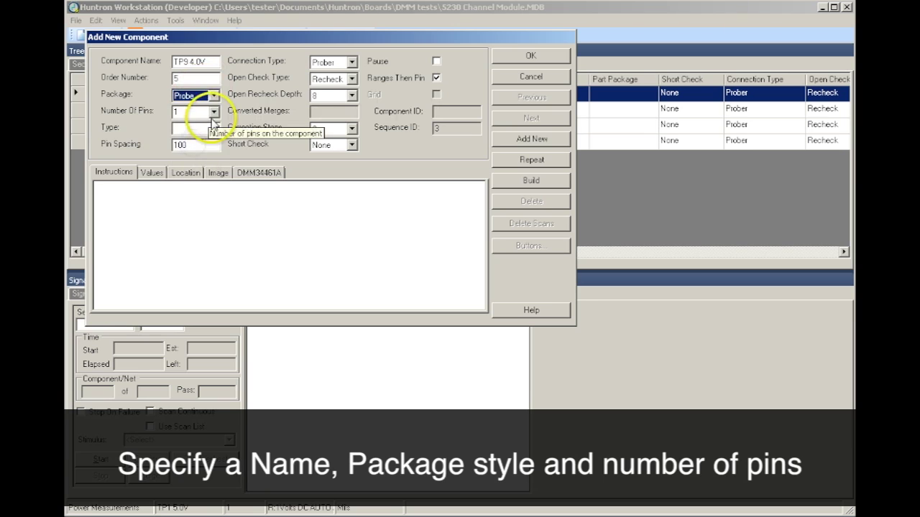
pyautogui.click(213, 112)
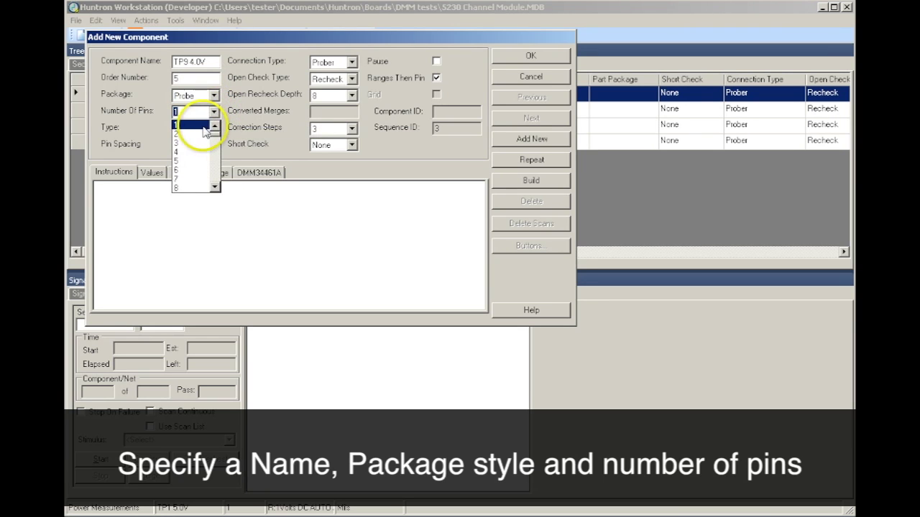
pyautogui.click(191, 125)
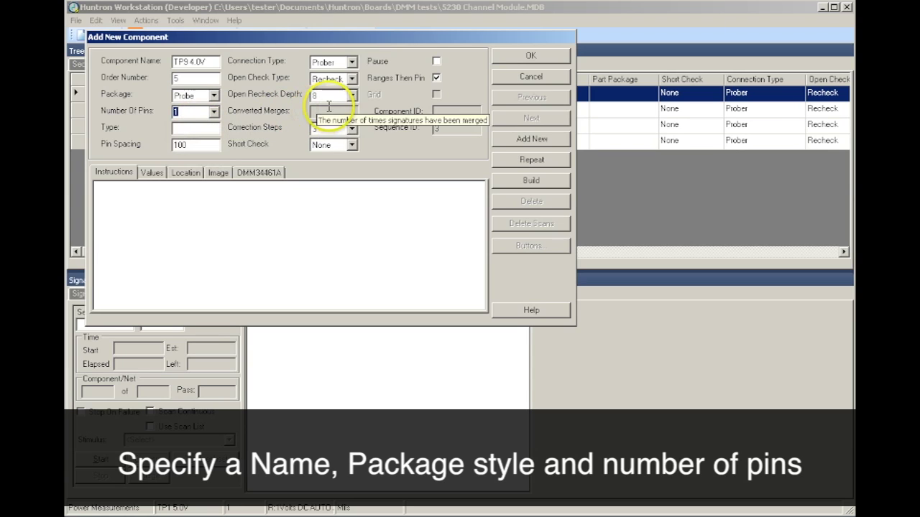
pyautogui.click(509, 62)
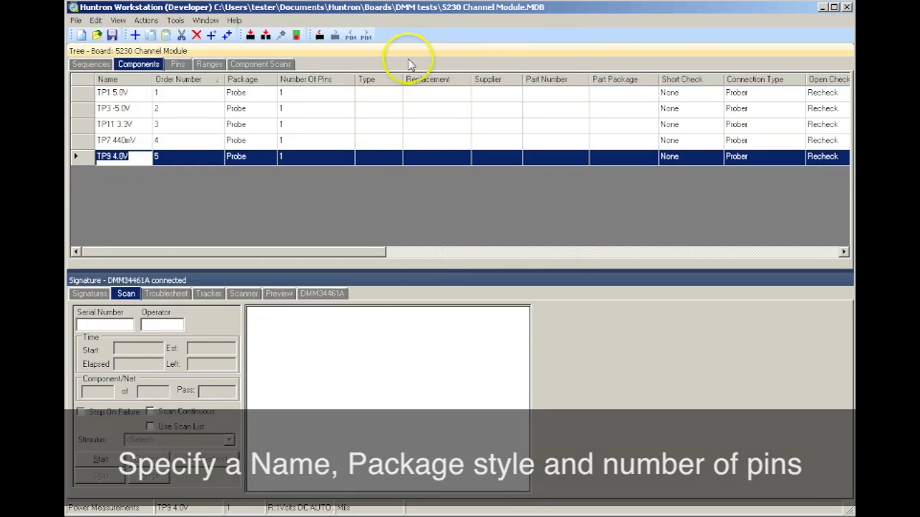
# - Open range 1 of the TP9 4.0V component for editing
pyautogui.click(208, 65)
pyautogui.click(98, 96)
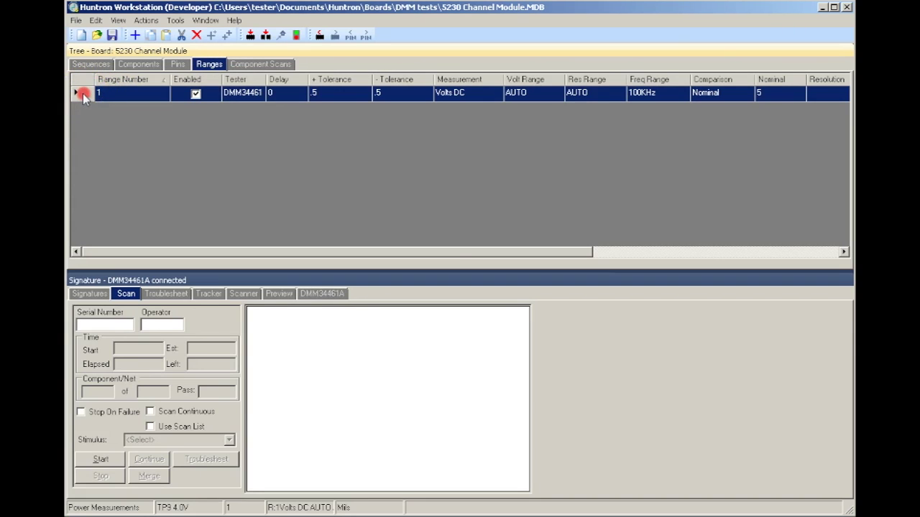
pyautogui.rightClick(84, 93)
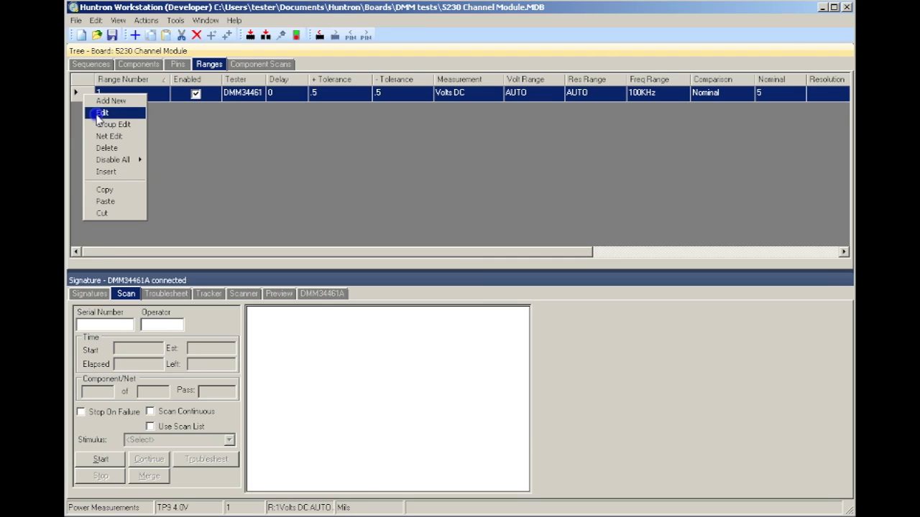
pyautogui.click(100, 114)
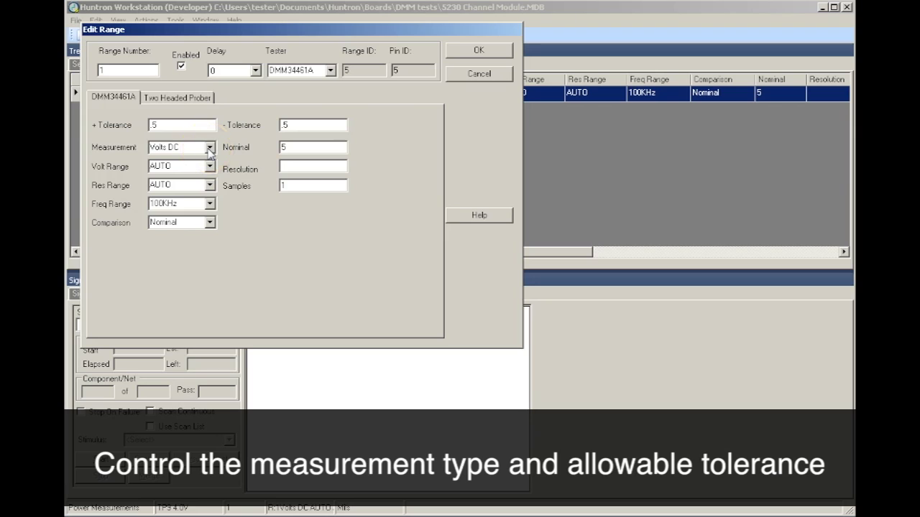
# - Set range 1 to Volts DC, 10 V range, ±0.2 tolerance and Nominal comparison
pyautogui.click(209, 147)
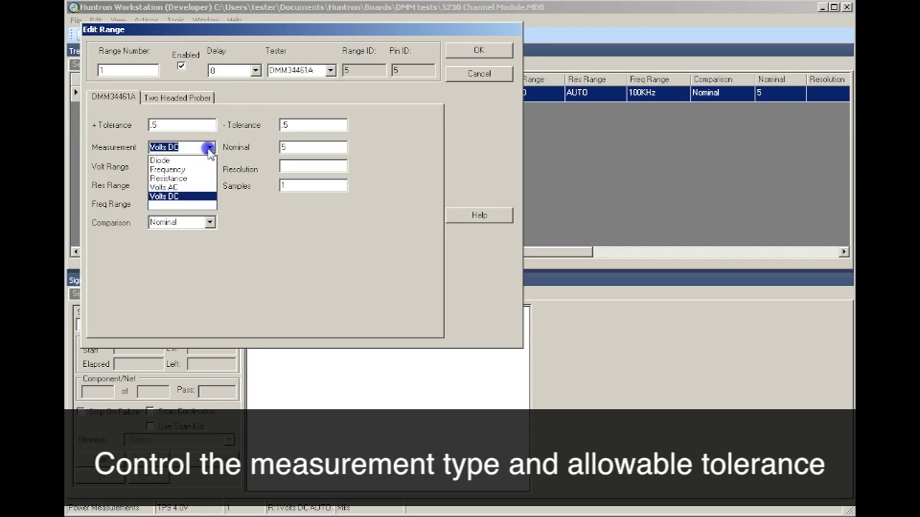
pyautogui.click(187, 197)
pyautogui.click(209, 167)
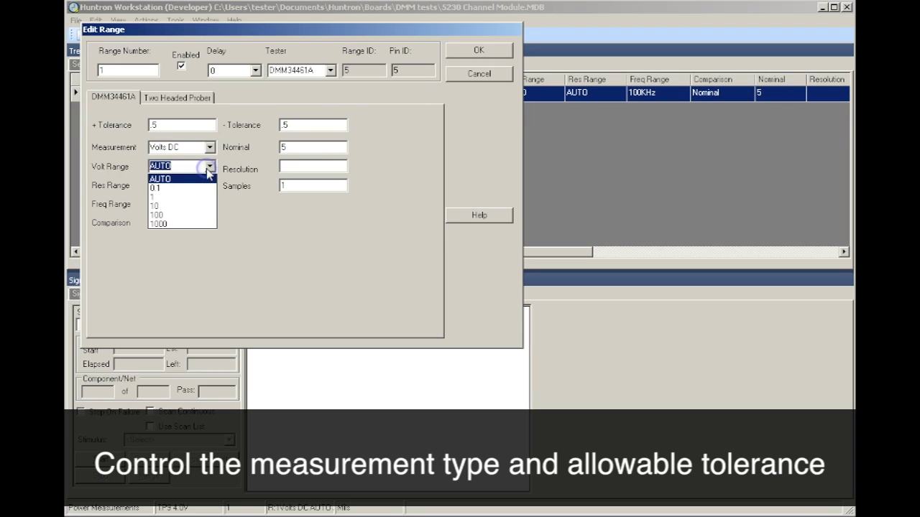
pyautogui.click(197, 206)
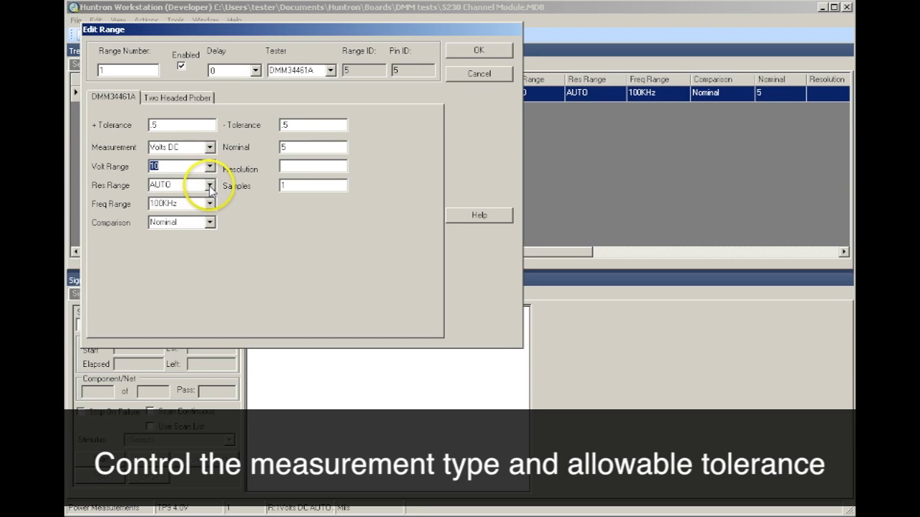
pyautogui.click(204, 126)
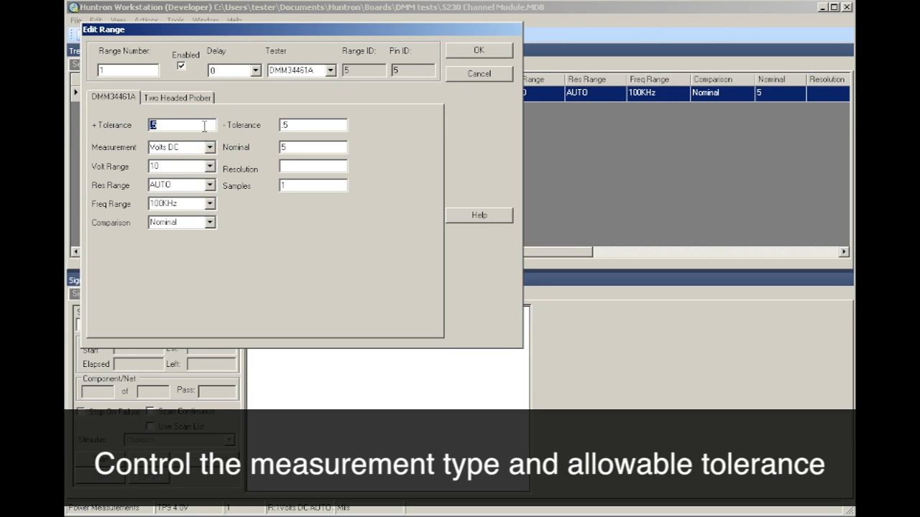
pyautogui.click(290, 126)
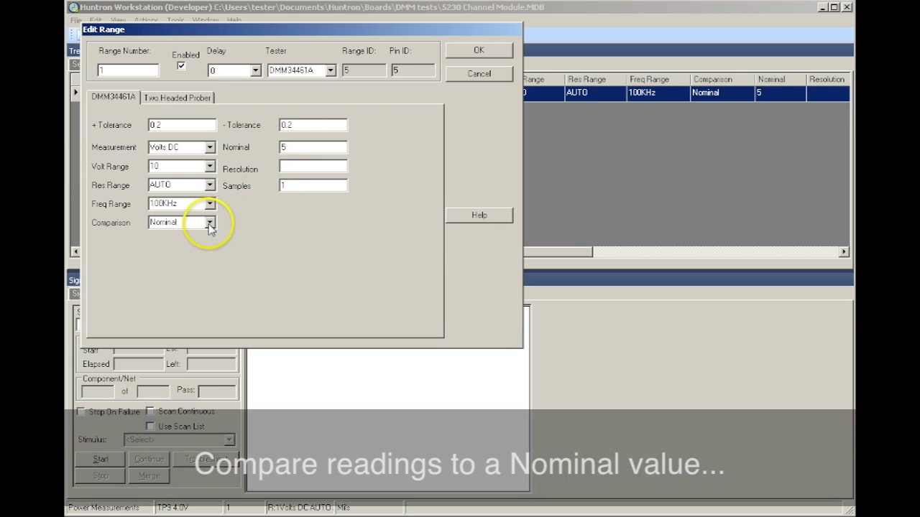
pyautogui.click(209, 223)
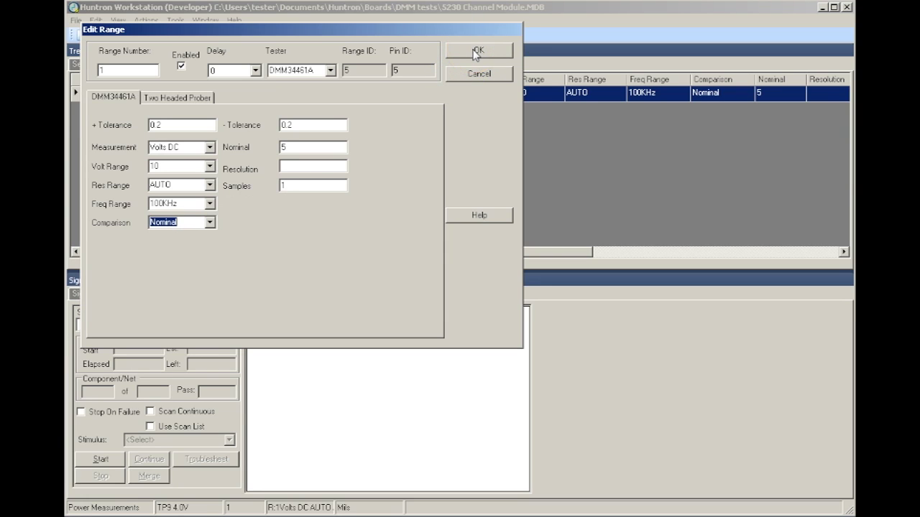
# - Save the Volts DC 10 V range and return to the Ranges table
pyautogui.click(477, 52)
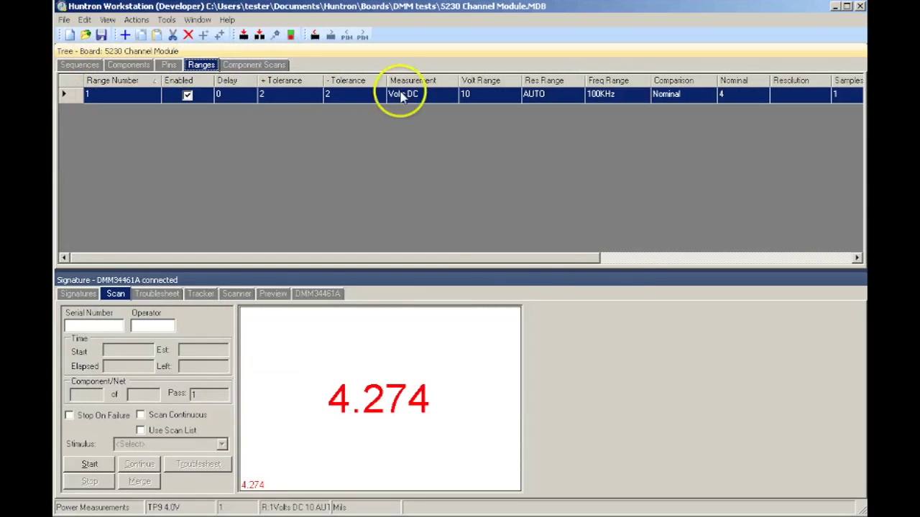
# - Scan Power Measurements for board serial 2011, confirming each probe prompt and the completion notice
pyautogui.click(80, 66)
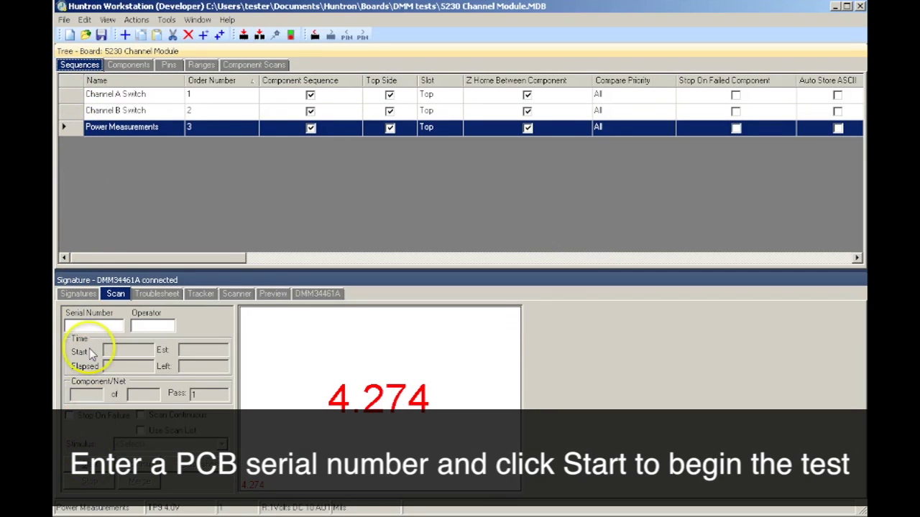
pyautogui.click(87, 327)
pyautogui.write('2011')
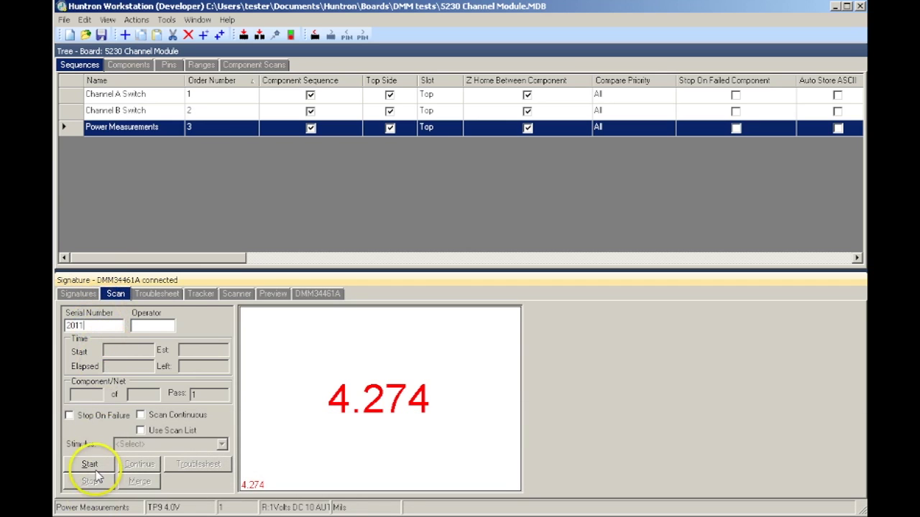
pyautogui.click(91, 463)
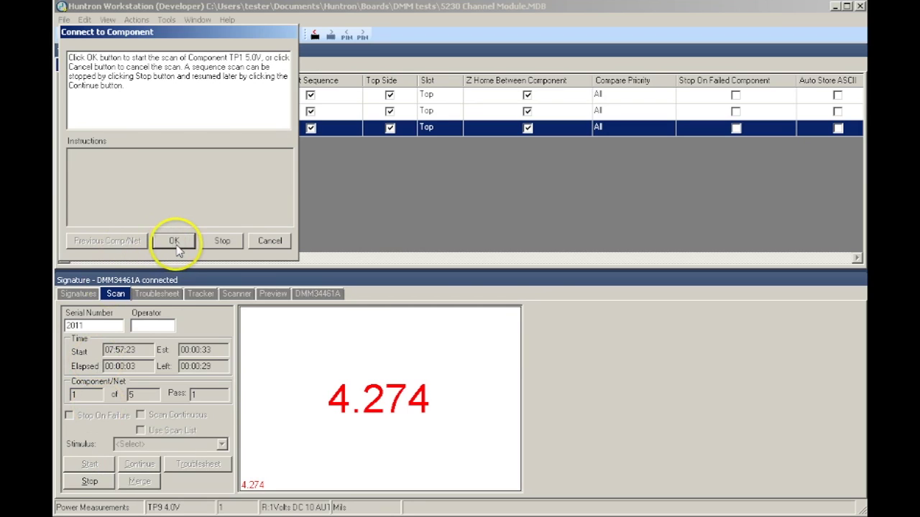
pyautogui.click(177, 242)
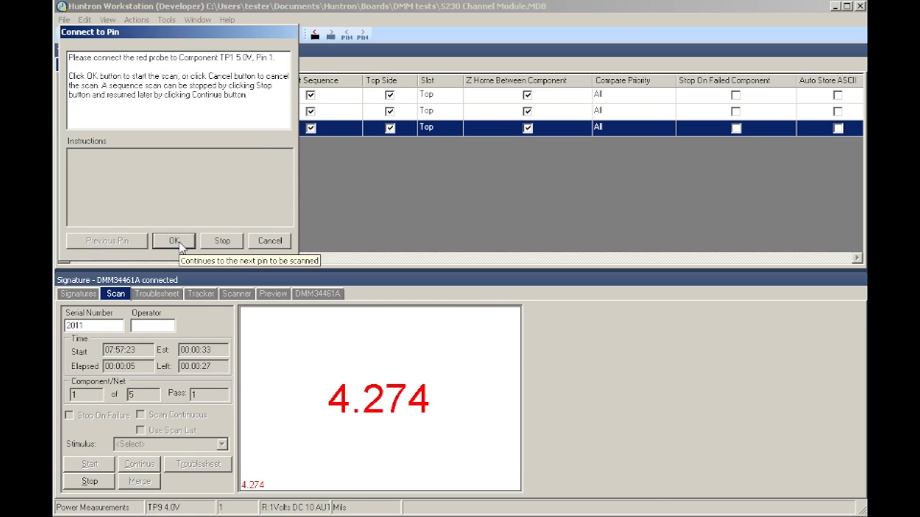
pyautogui.click(177, 242)
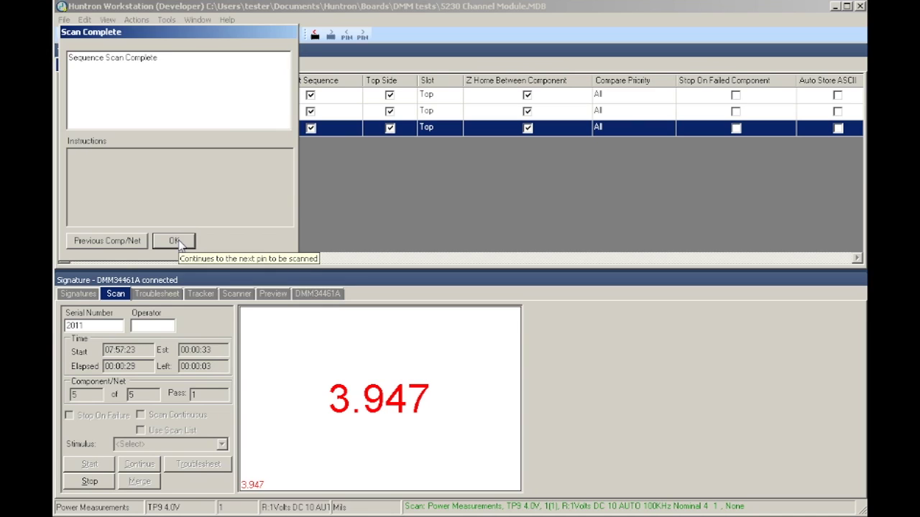
pyautogui.click(178, 243)
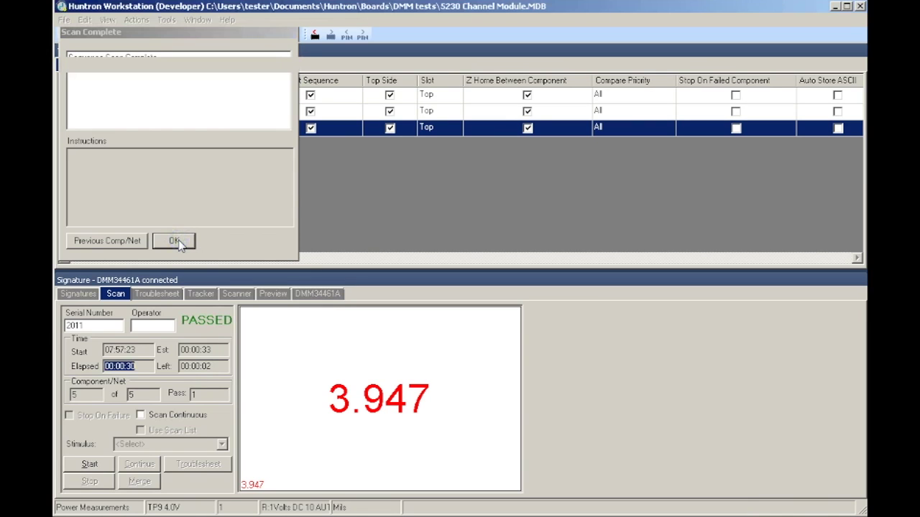
pyautogui.click(181, 256)
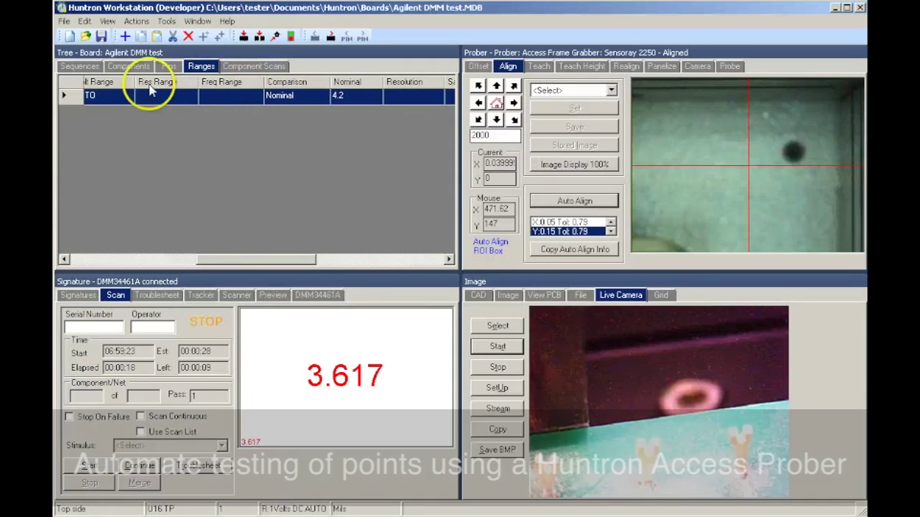
# - Float the scan panel and start scanning the Agilent DMM test board for serial 3214
pyautogui.click(80, 66)
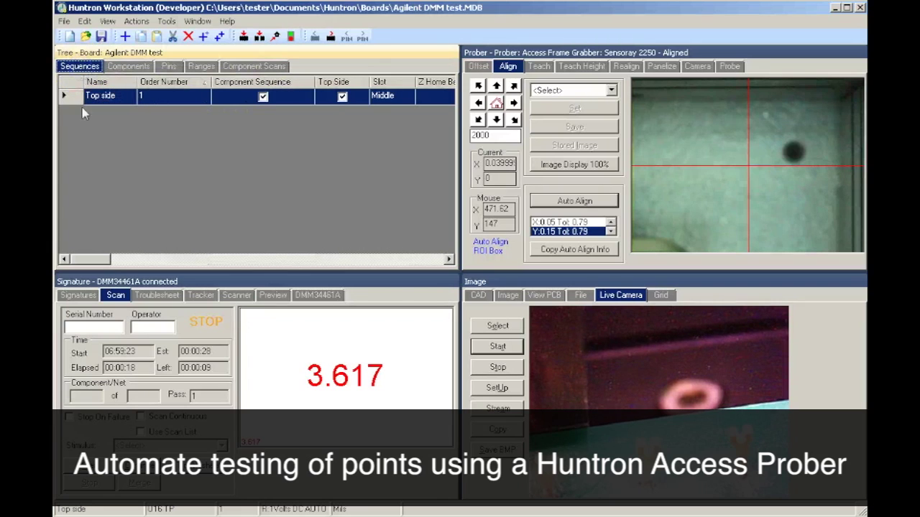
pyautogui.doubleClick(112, 281)
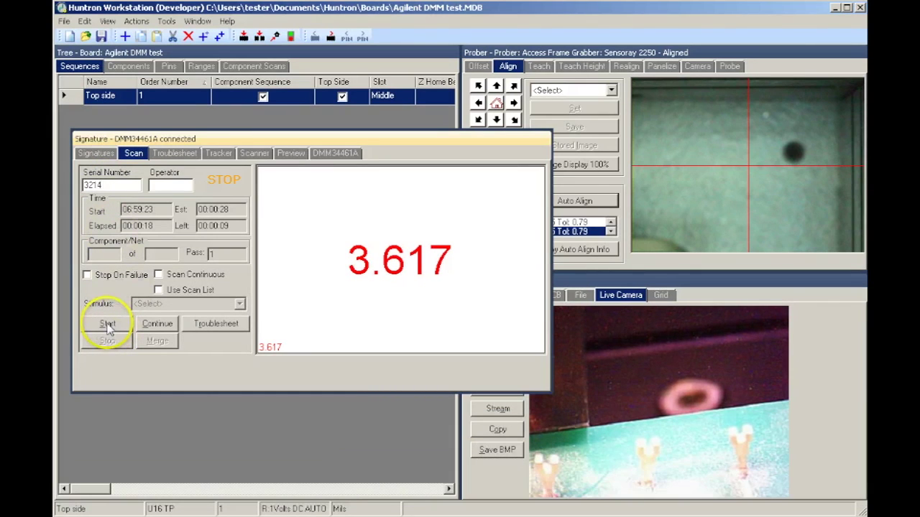
pyautogui.click(107, 324)
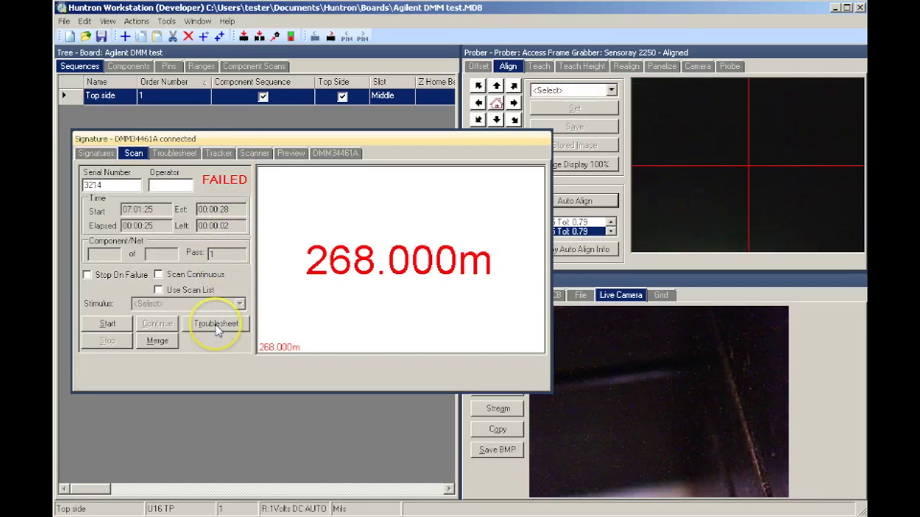
# - Reprobe the failed U16 TP reading in Troubleshoot and replace its stored signature
pyautogui.click(215, 324)
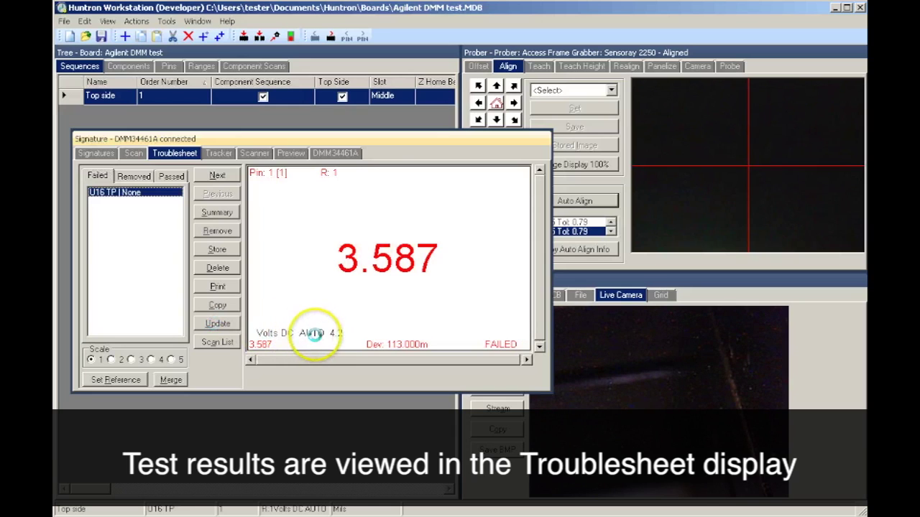
pyautogui.rightClick(402, 177)
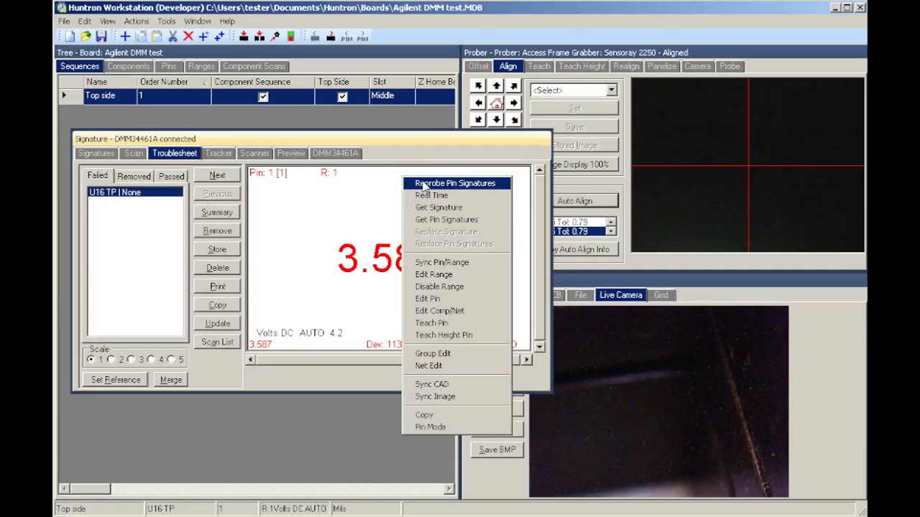
pyautogui.click(426, 184)
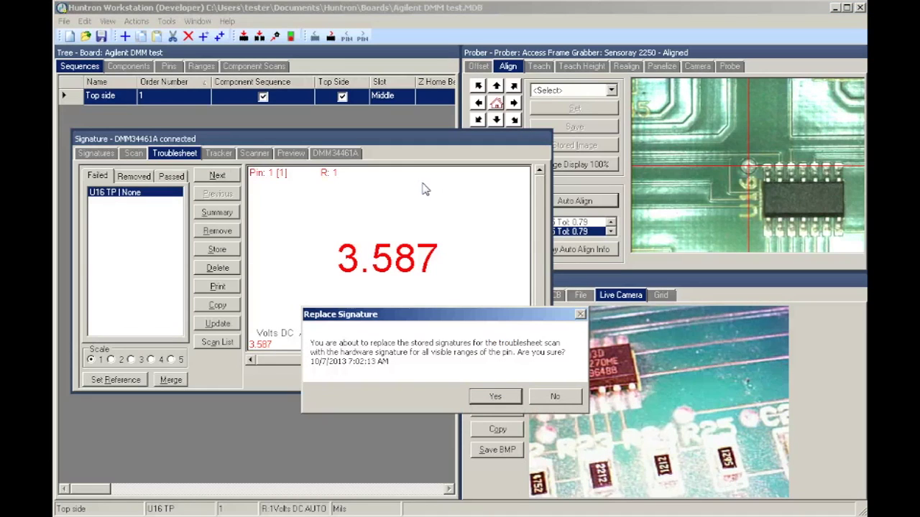
pyautogui.click(494, 399)
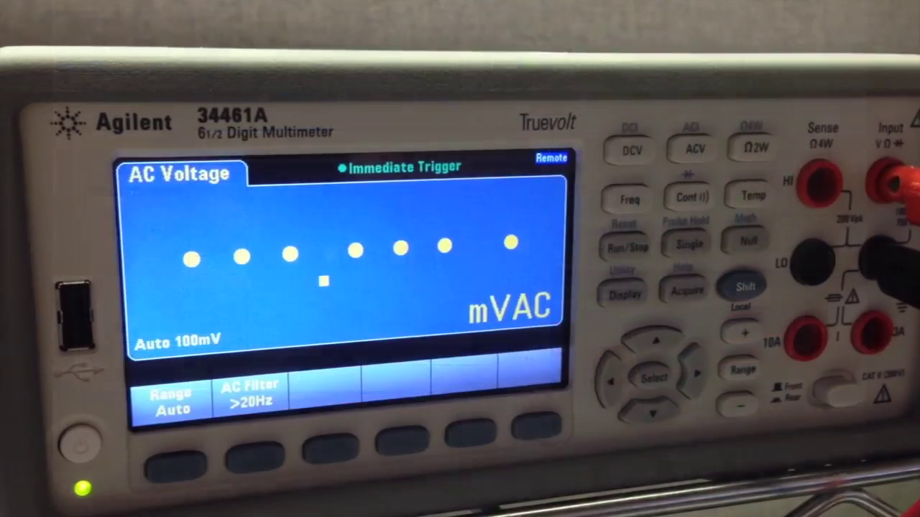